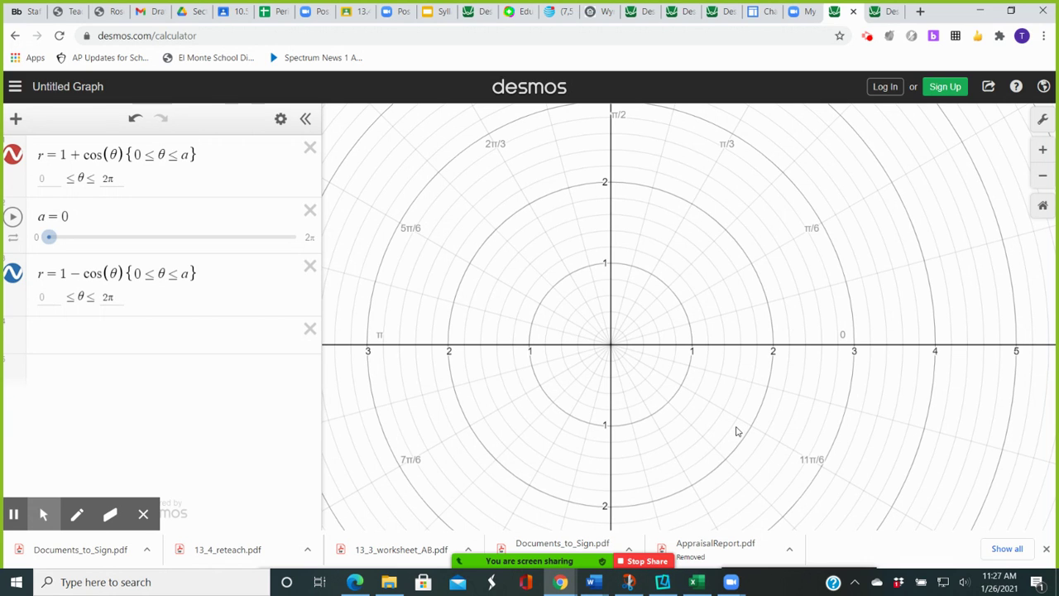
Review the r = 1 + cos θ and r = 1 − cos θ equations with the math keypad hidden.
click(64, 155)
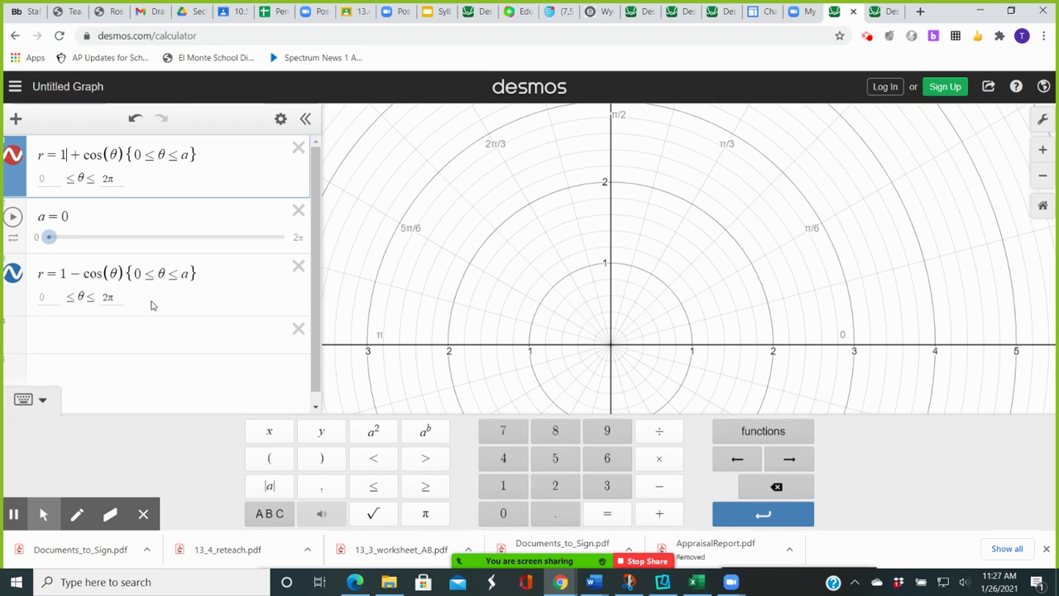
click(42, 405)
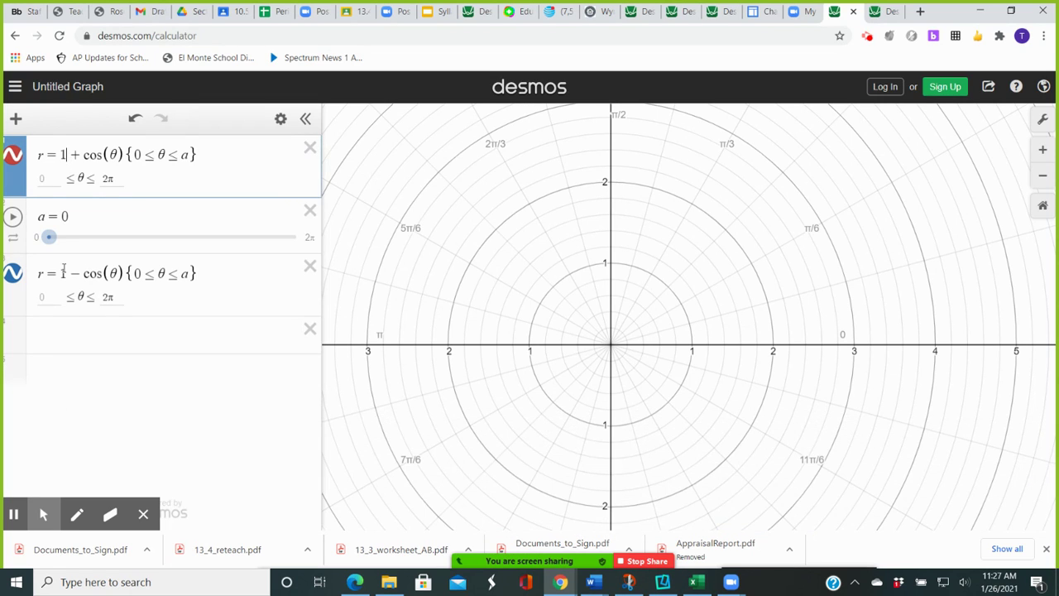
click(63, 273)
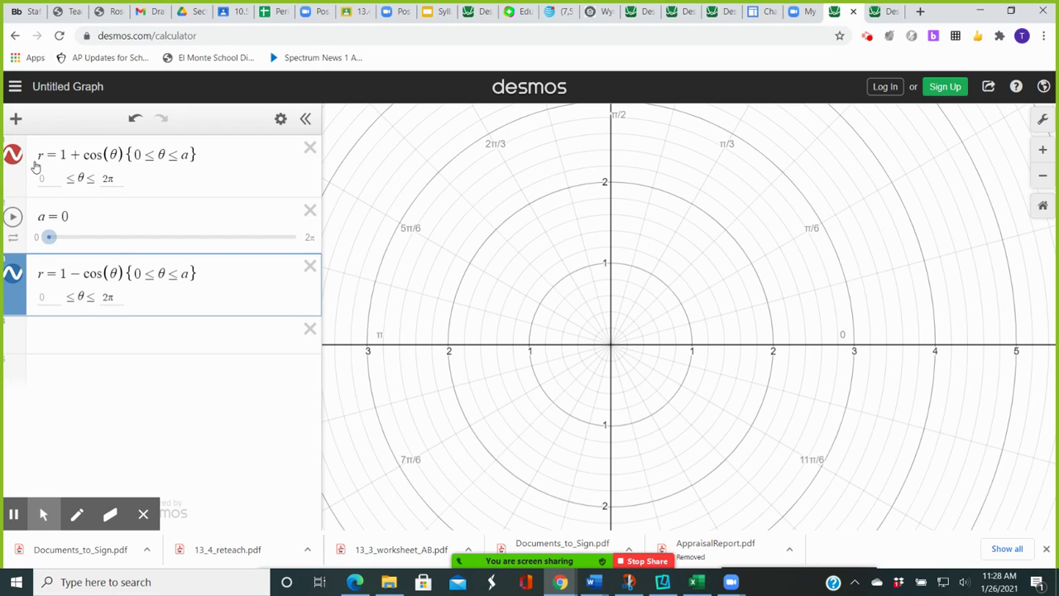
click(771, 349)
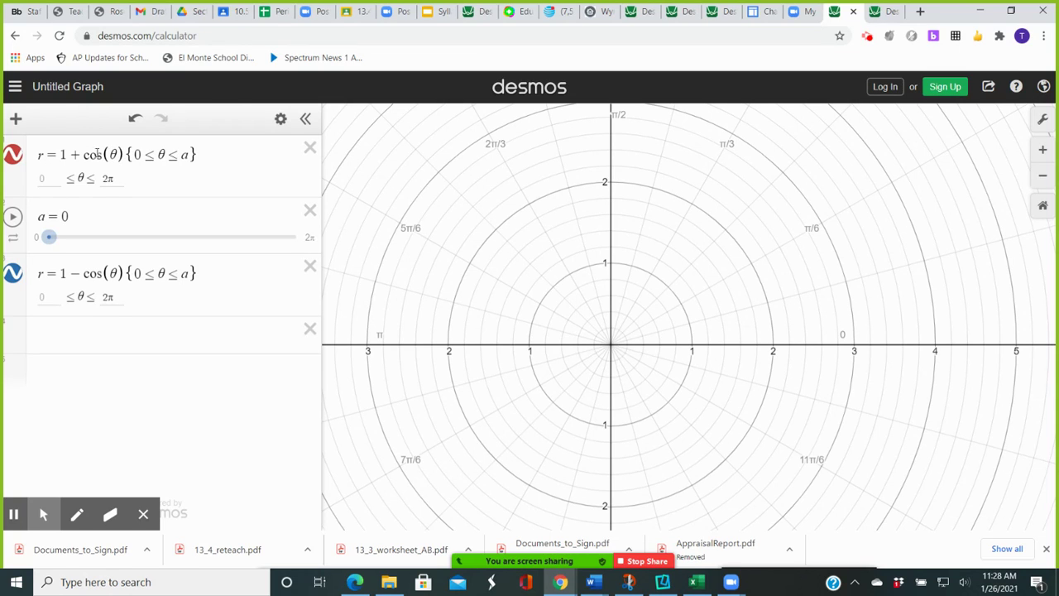
click(54, 157)
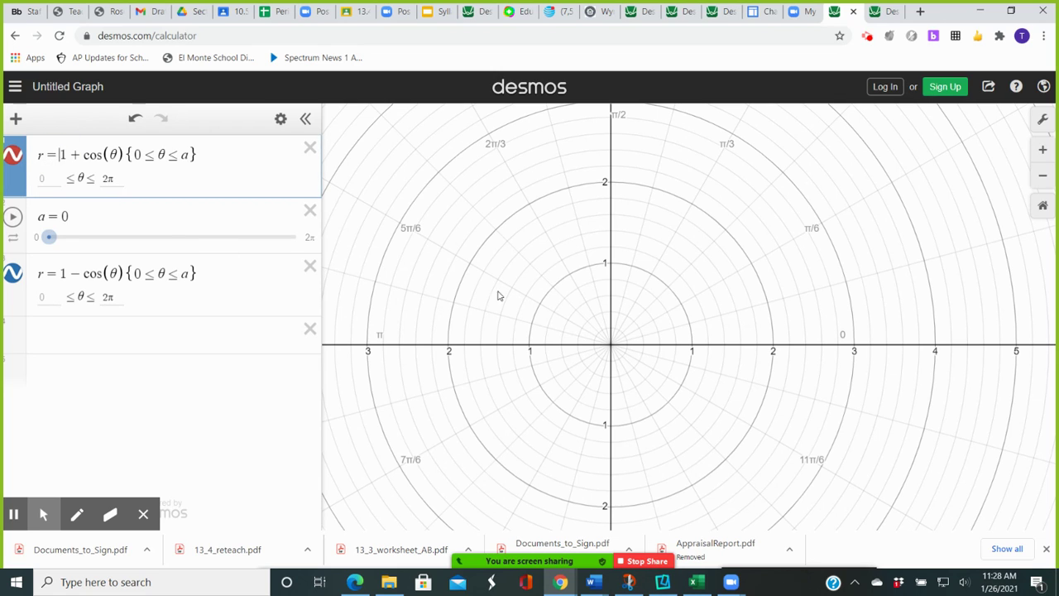
click(613, 268)
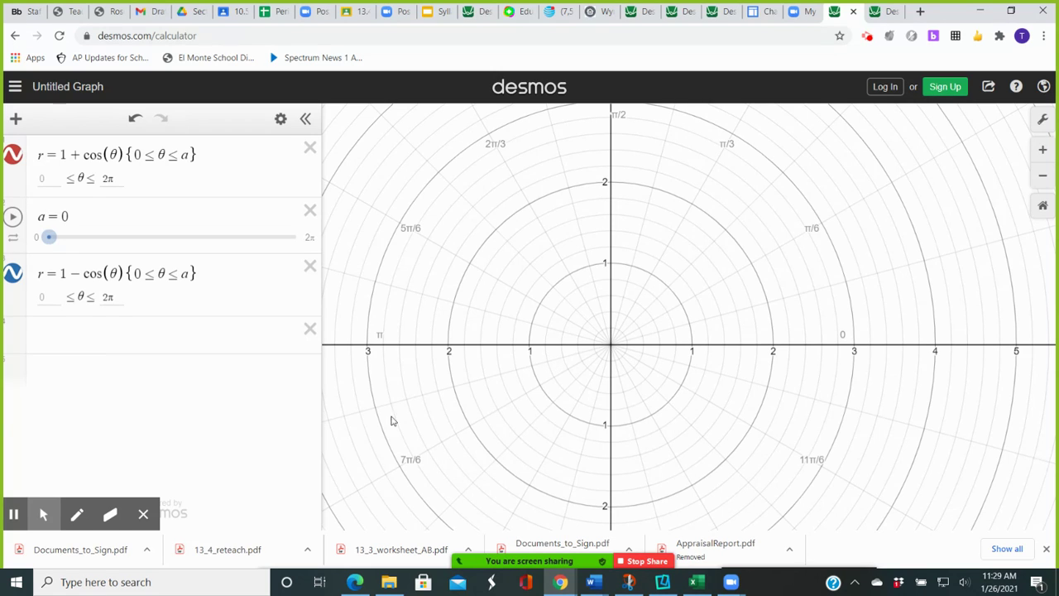
click(49, 273)
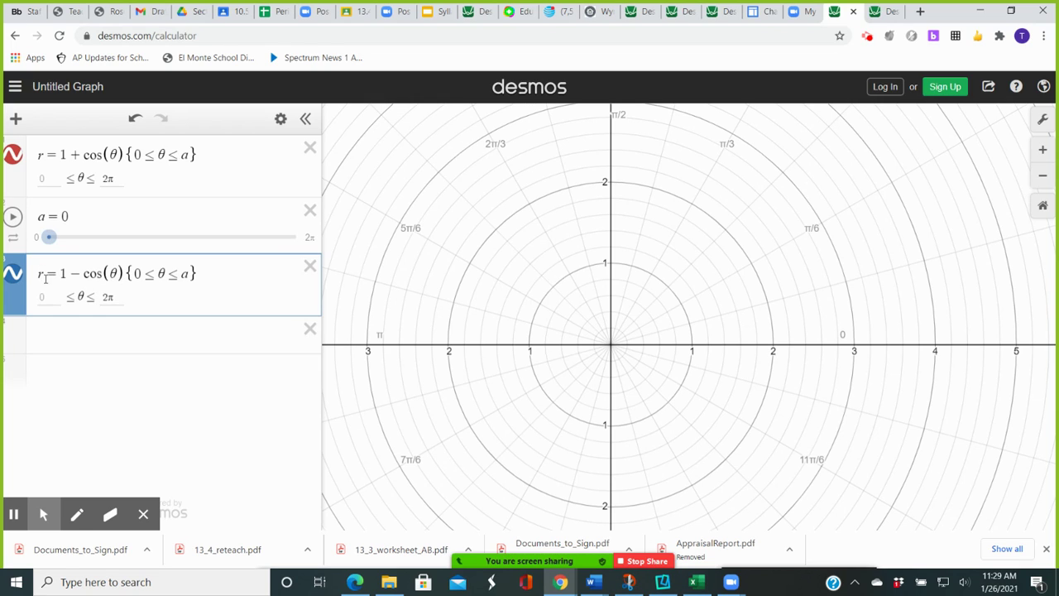
click(613, 268)
click(610, 263)
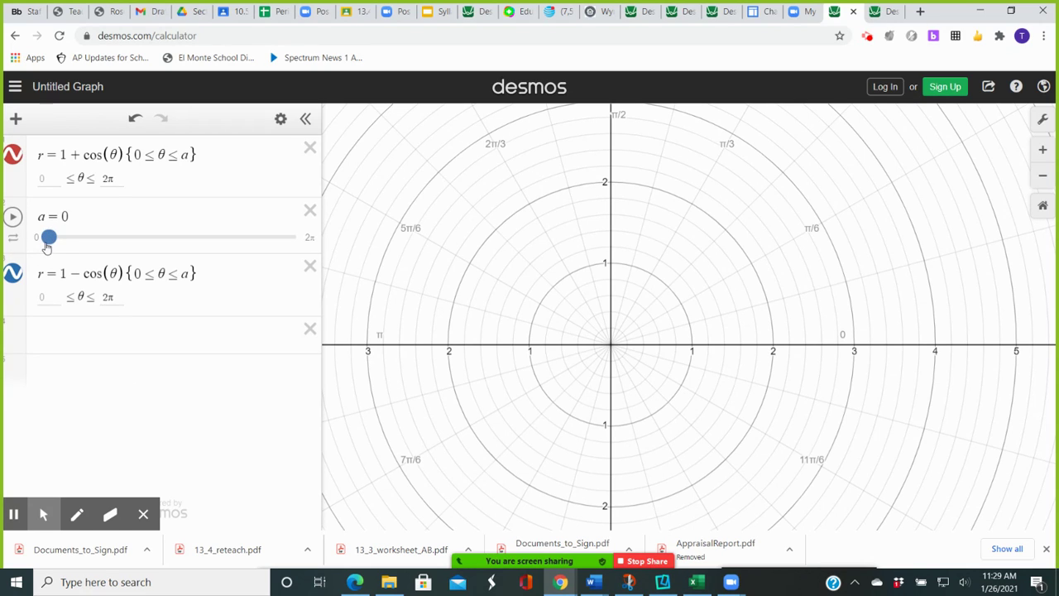
Nudge slider a upward and turn on Projector Mode in Graph Settings.
drag(48, 238, 101, 239)
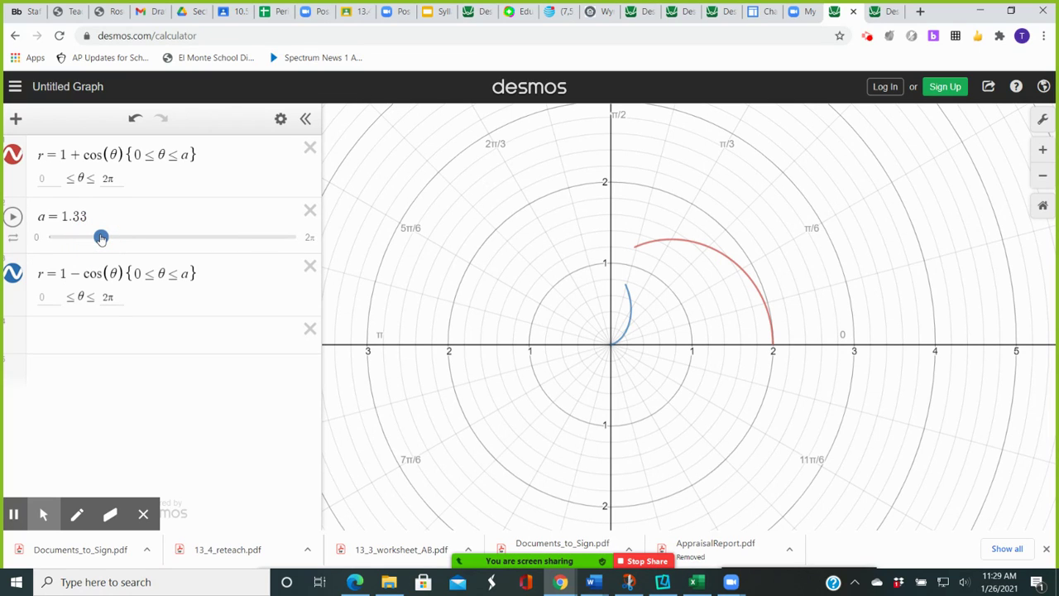
click(1043, 118)
click(940, 132)
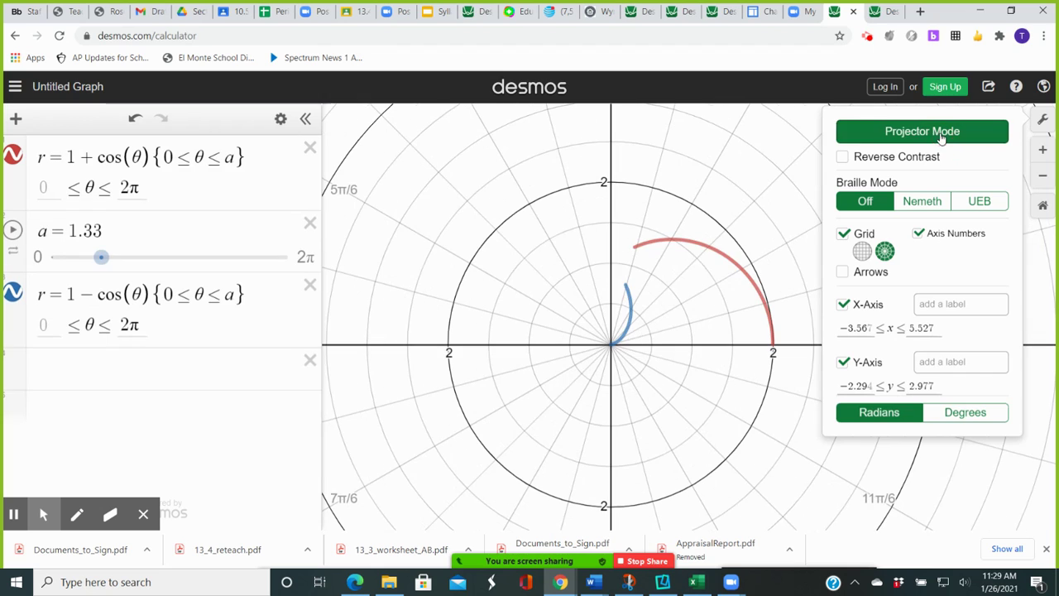
click(530, 245)
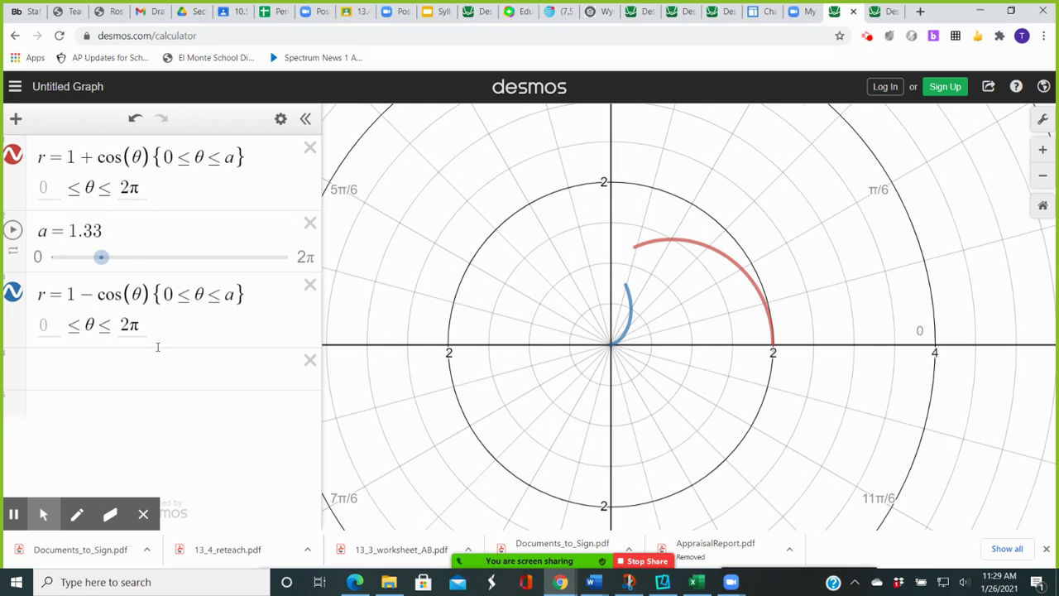
Bring slider a up to 1.62.
drag(102, 258, 108, 260)
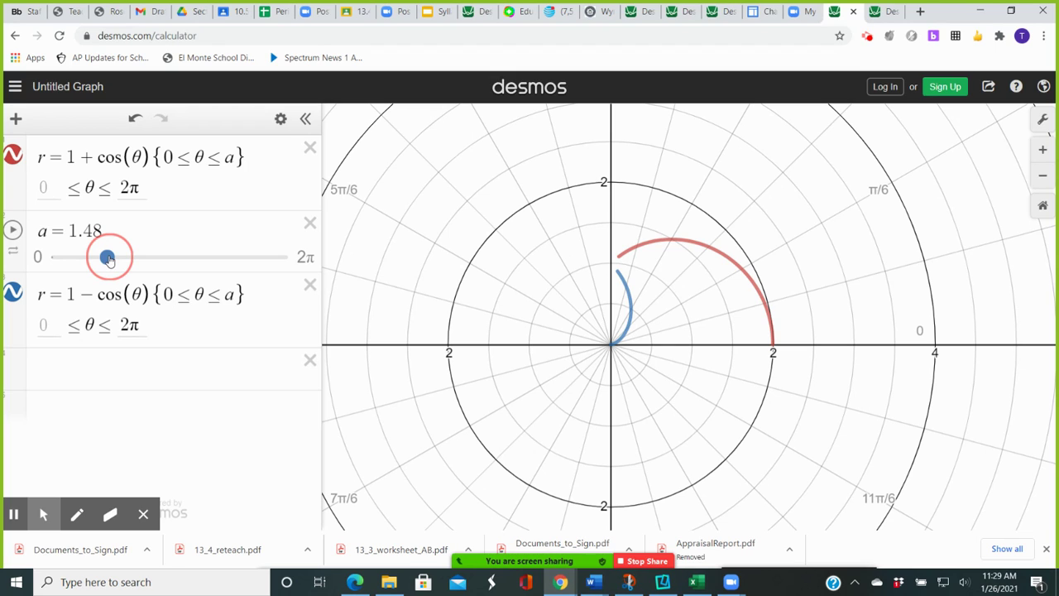
drag(109, 259, 113, 261)
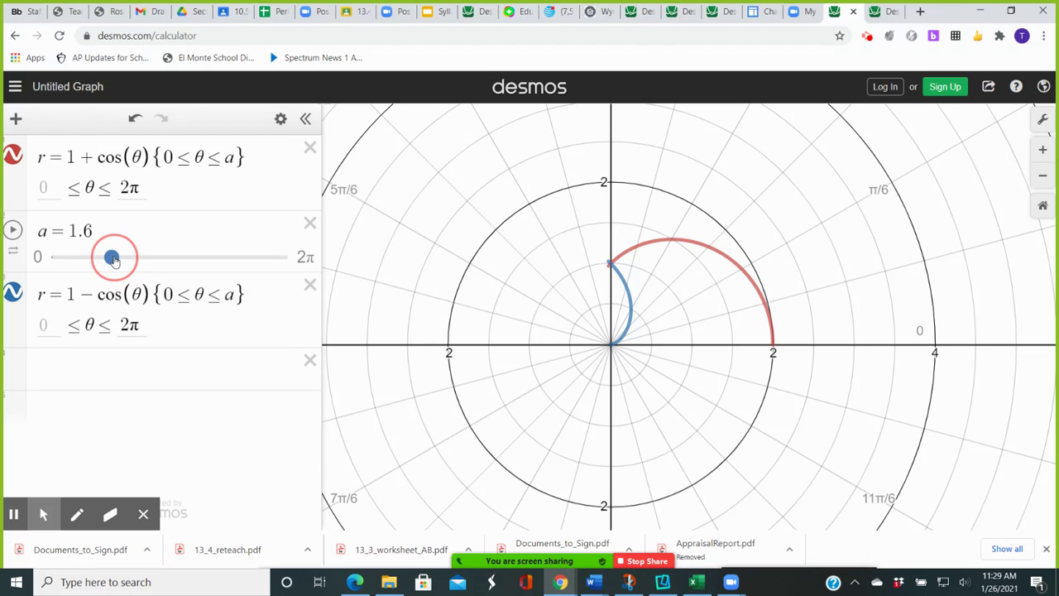
drag(114, 259, 114, 259)
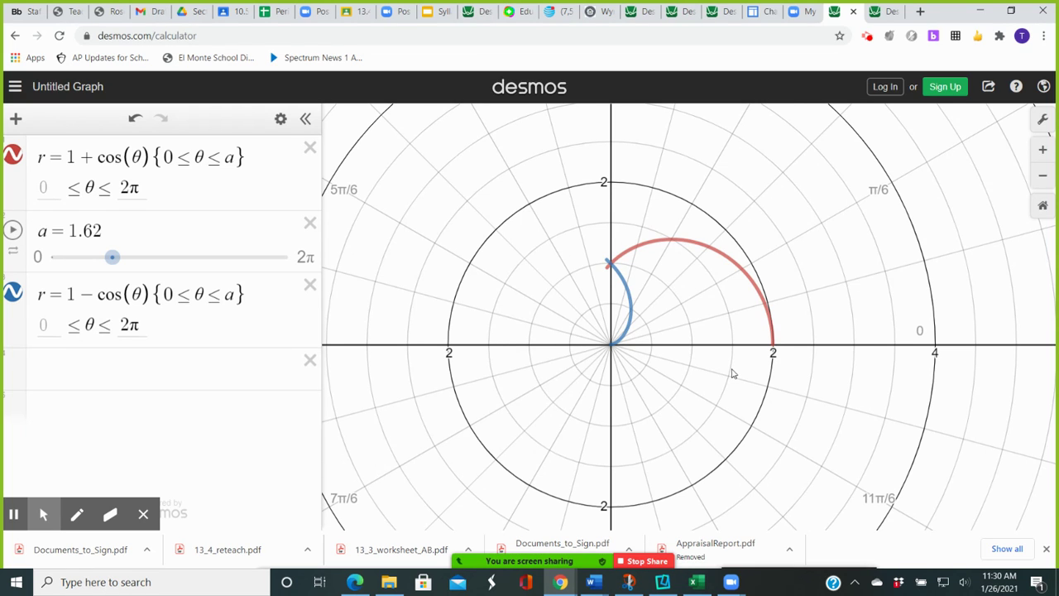
Zoom out and back in, then drag a past 2 and 2.35 up to 3.14.
scroll(731, 373, down, 5)
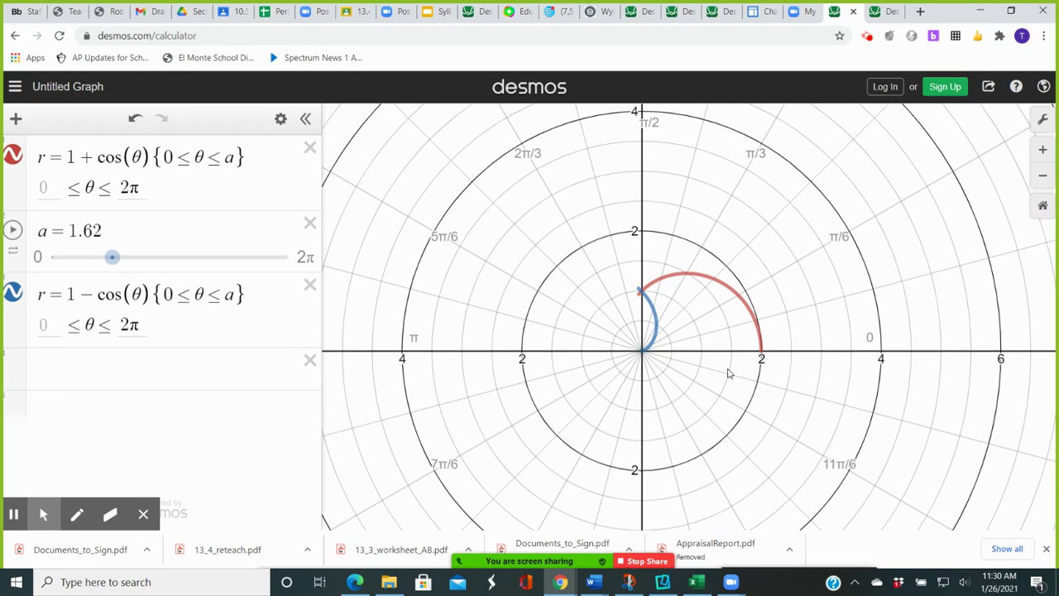
scroll(513, 345, up, 4)
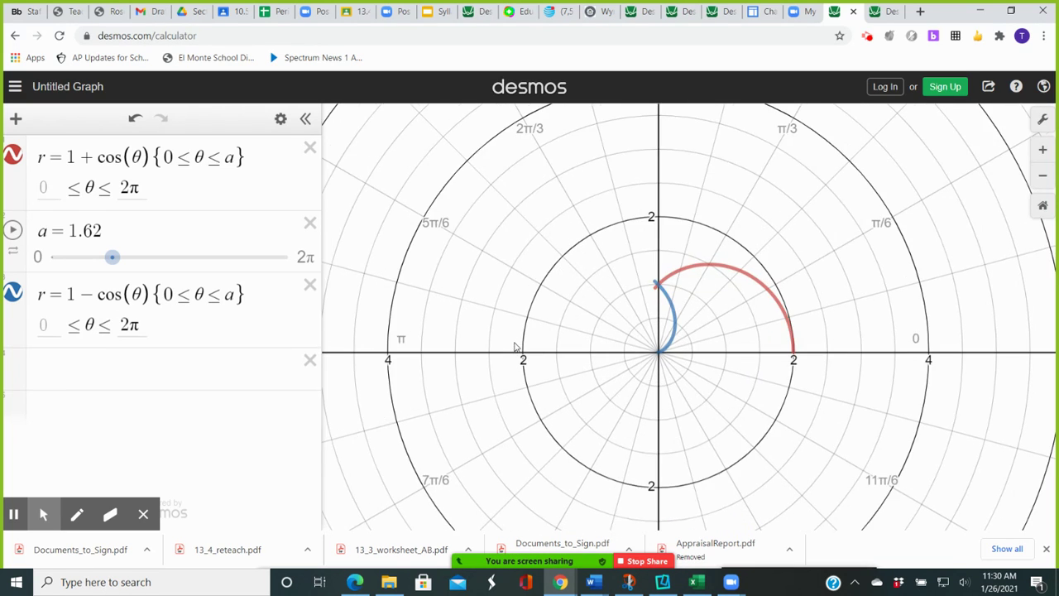
scroll(515, 347, up, 1)
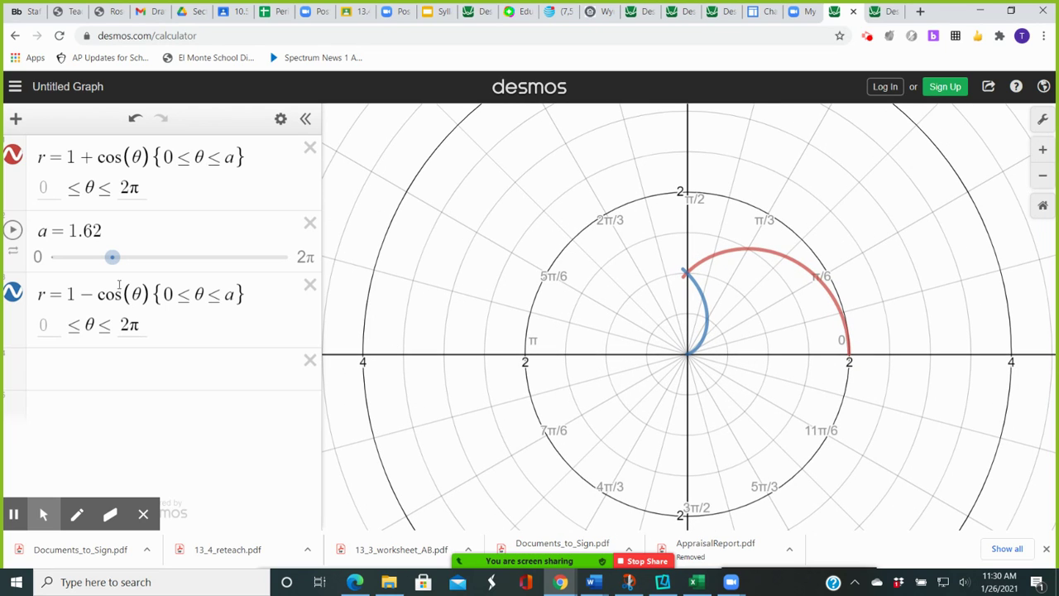
drag(112, 258, 135, 261)
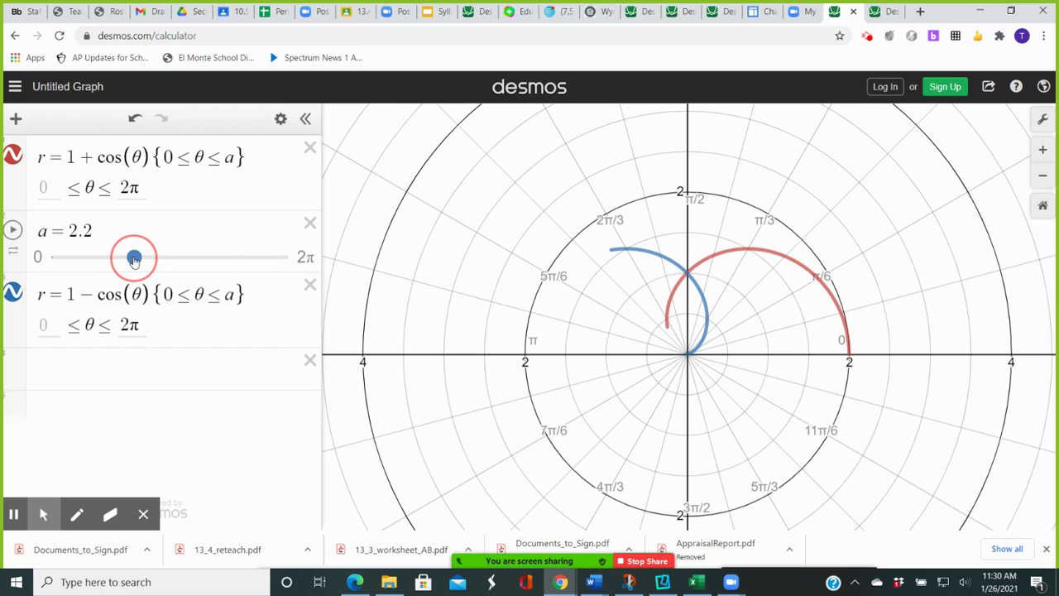
drag(134, 259, 140, 261)
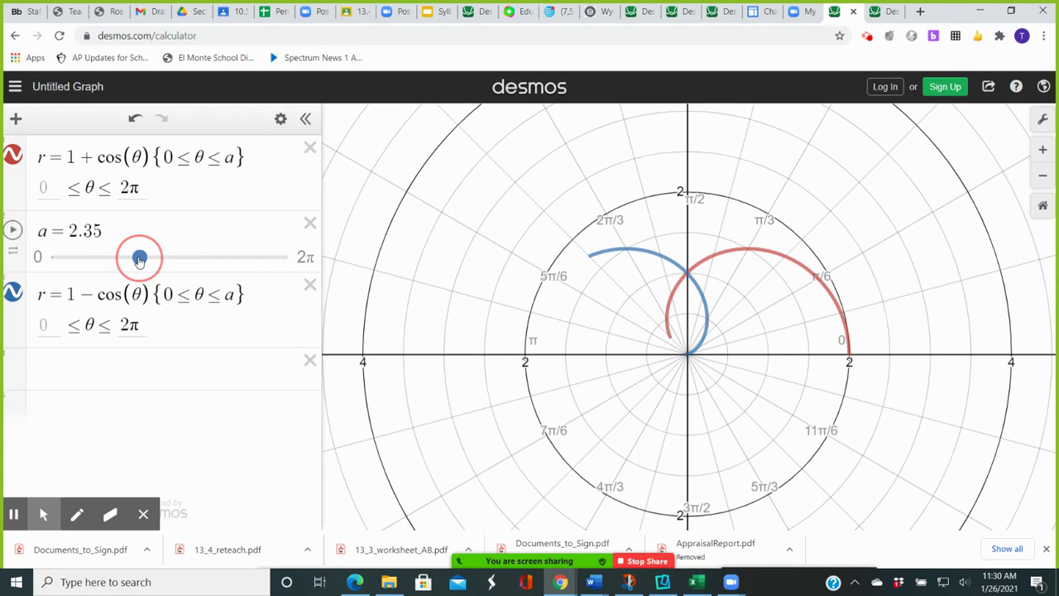
drag(140, 261, 168, 259)
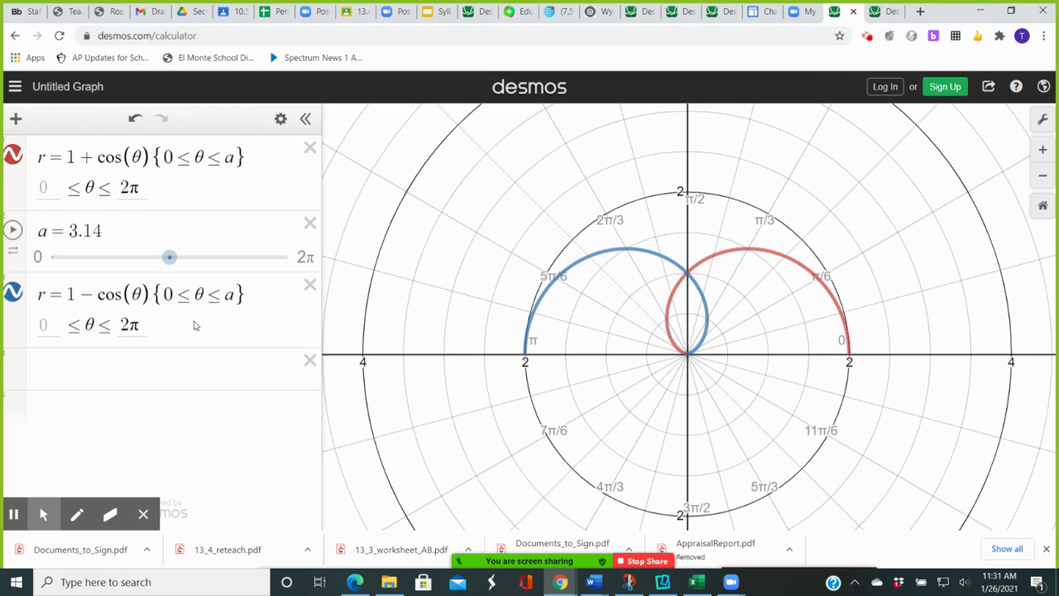
drag(524, 357, 527, 358)
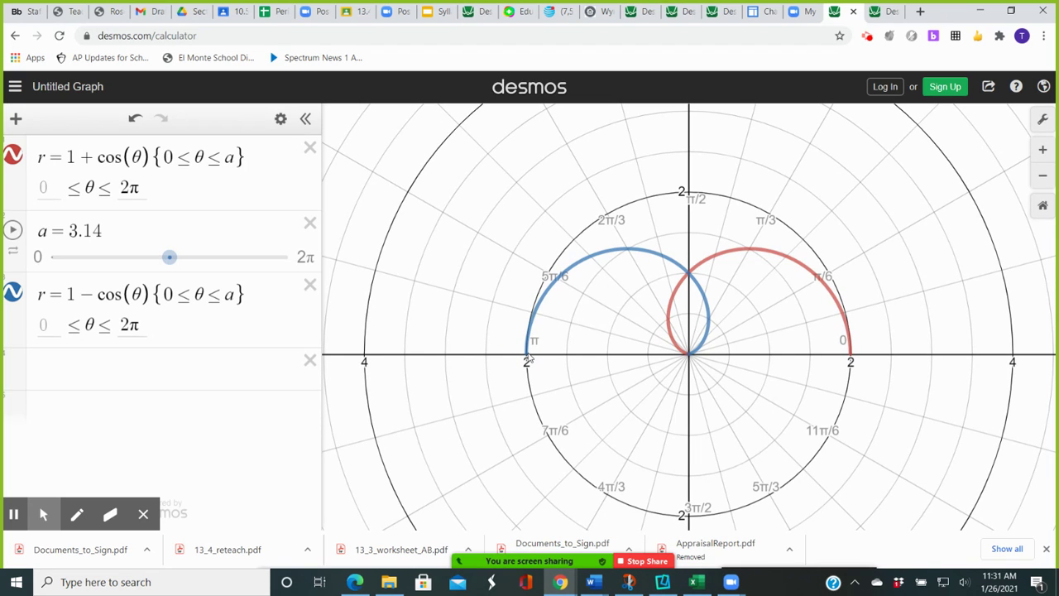
click(526, 356)
click(527, 358)
Drag a beyond π, past 4.77, all the way to 2π, closing both cardioids.
drag(169, 262, 231, 272)
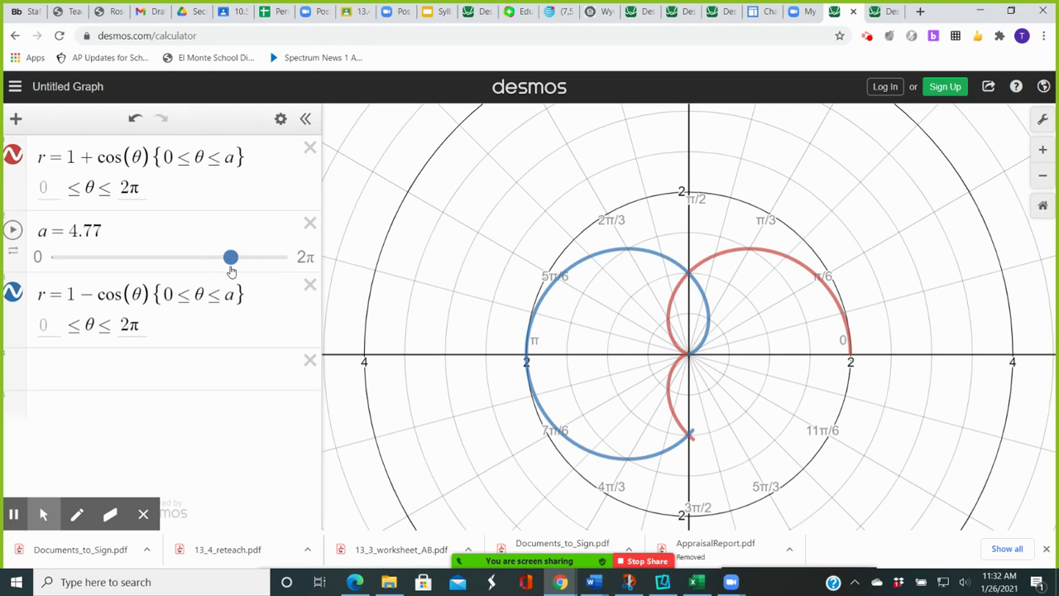
click(692, 436)
click(692, 437)
click(233, 260)
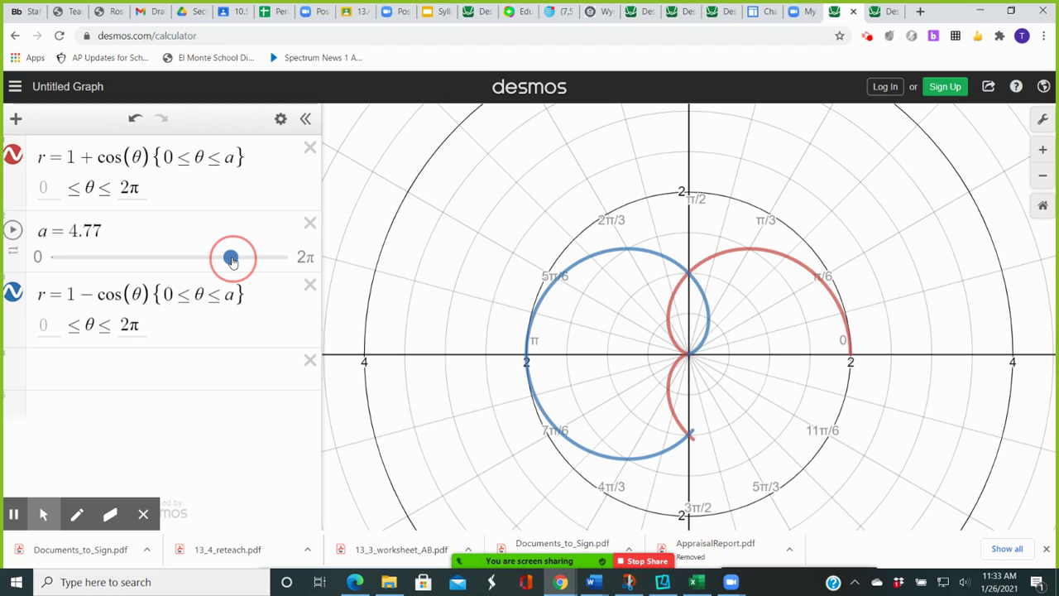
drag(233, 260, 324, 246)
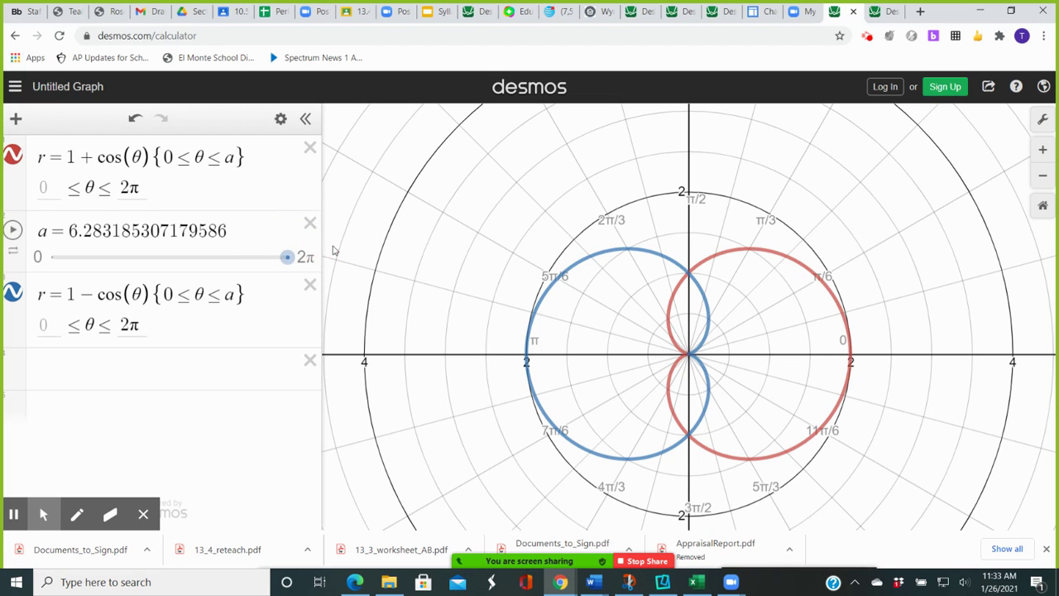
click(690, 355)
click(691, 356)
click(691, 356)
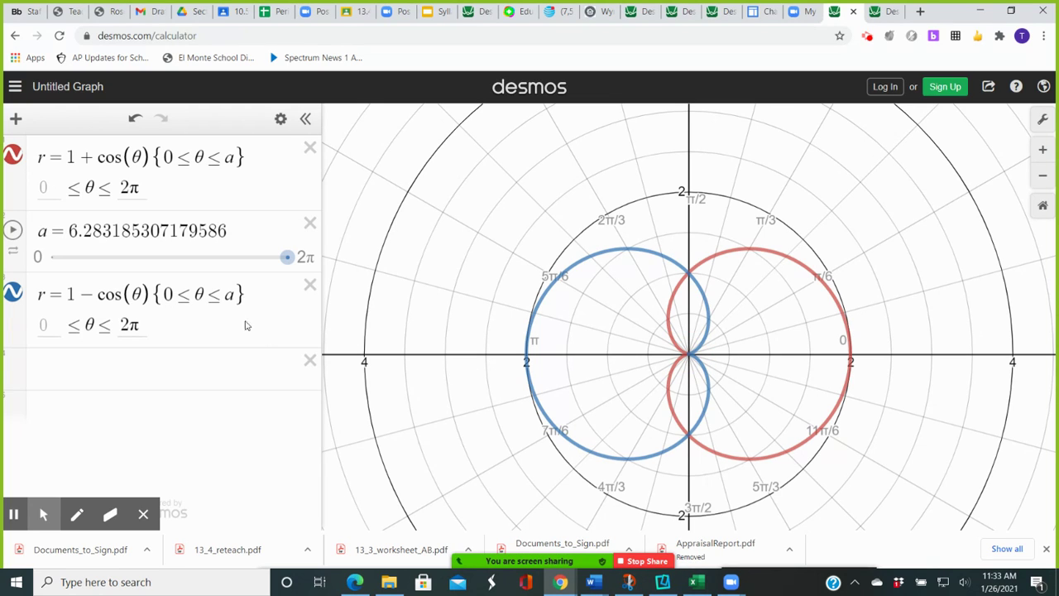